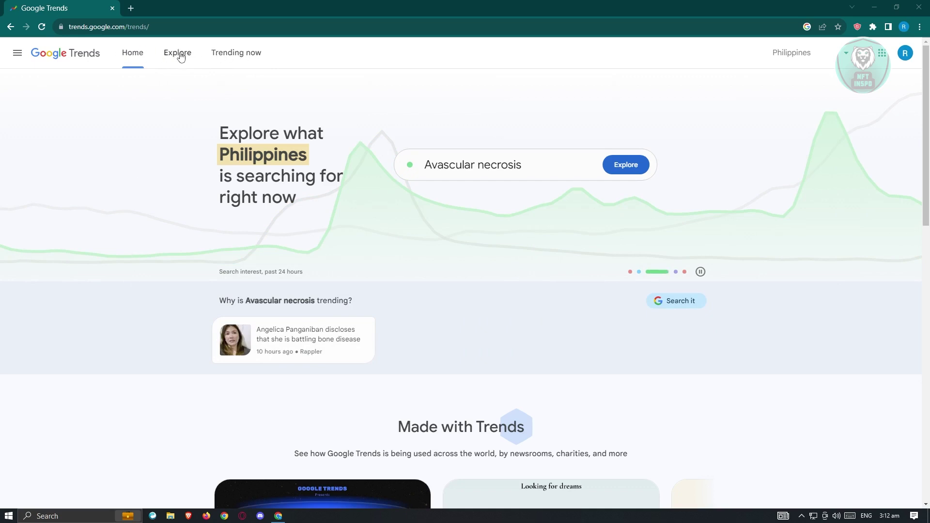
Go to Trending now's realtime search trends, which are unavailable for the Philippines.
left_click(247, 60)
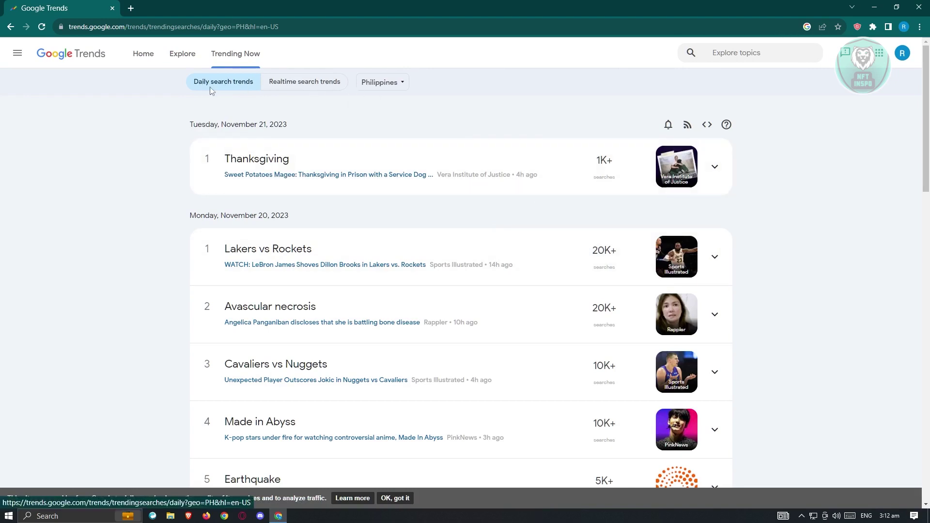
left_click(290, 86)
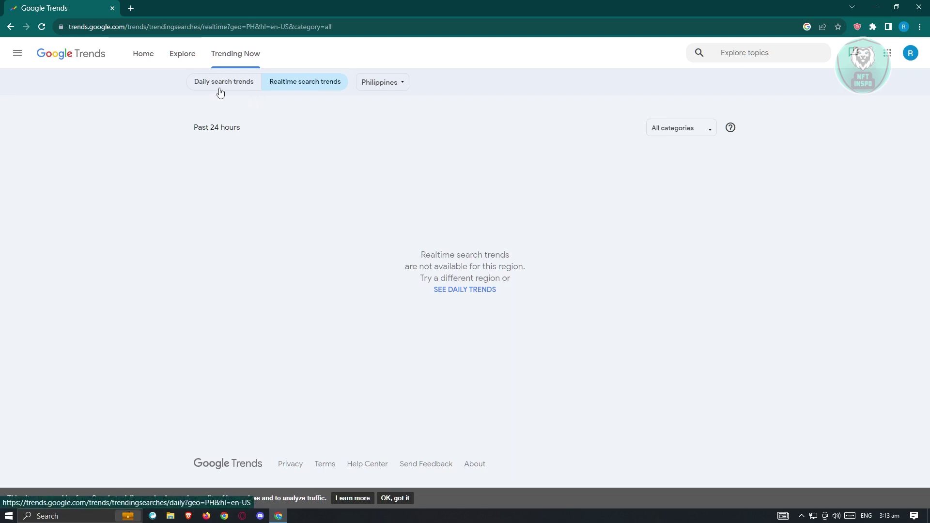
Switch the region to Australia and view its daily search trends.
left_click(400, 88)
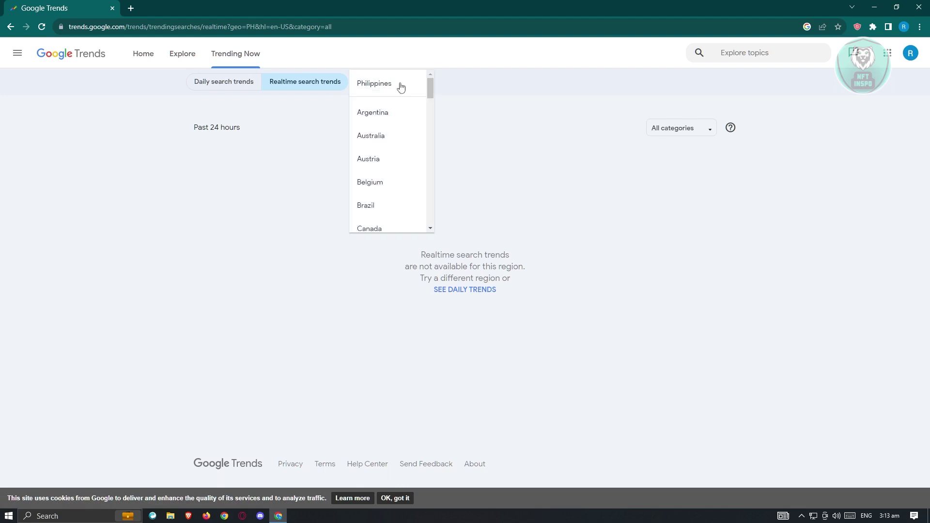
left_click(385, 136)
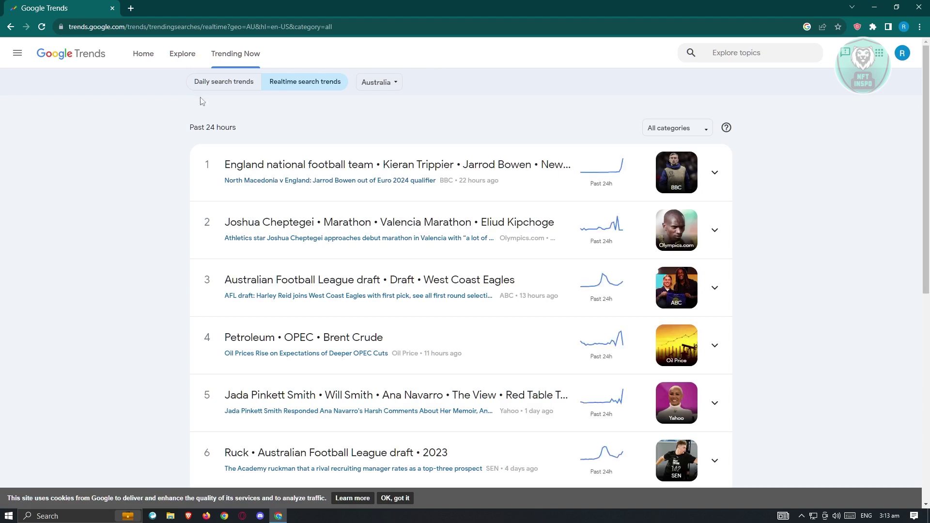
left_click(228, 83)
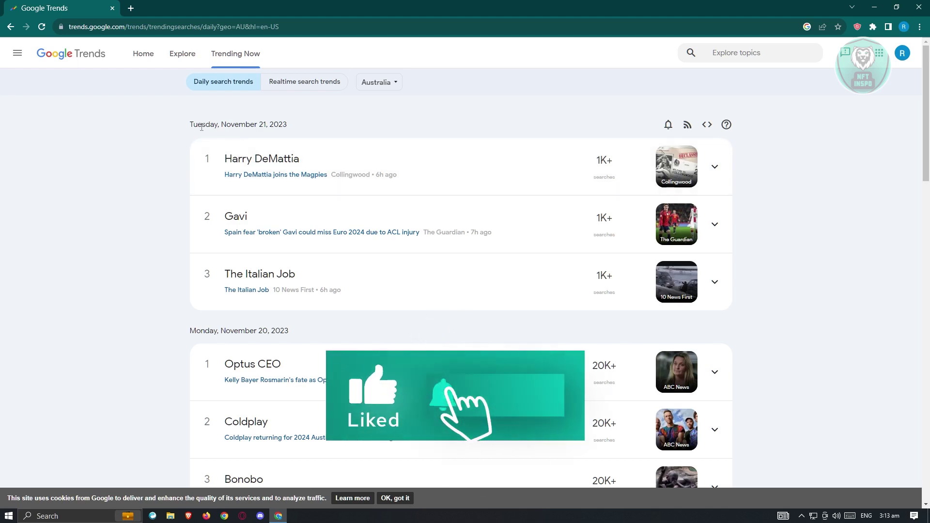
Highlight the November 21, 2023 and November 20, 2023 date headings.
left_click_drag(210, 125, 288, 122)
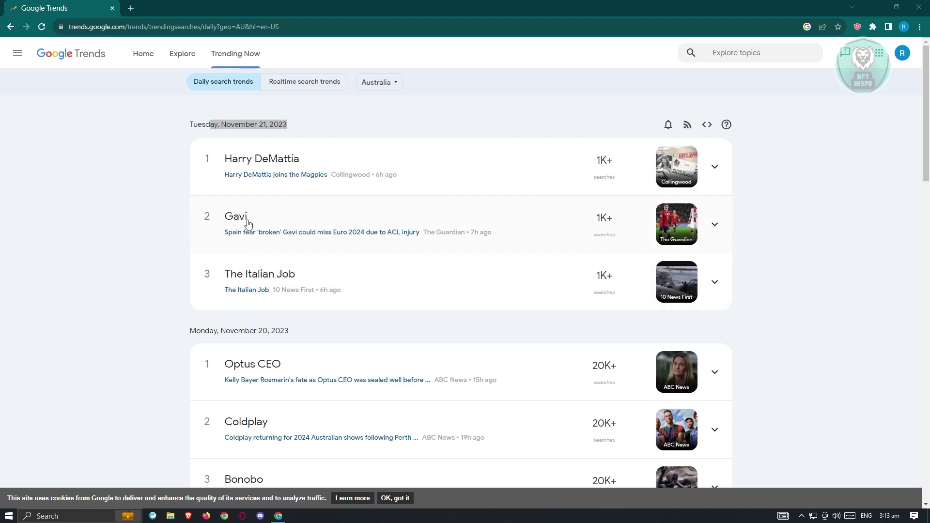
scroll(305, 222, "down", 2)
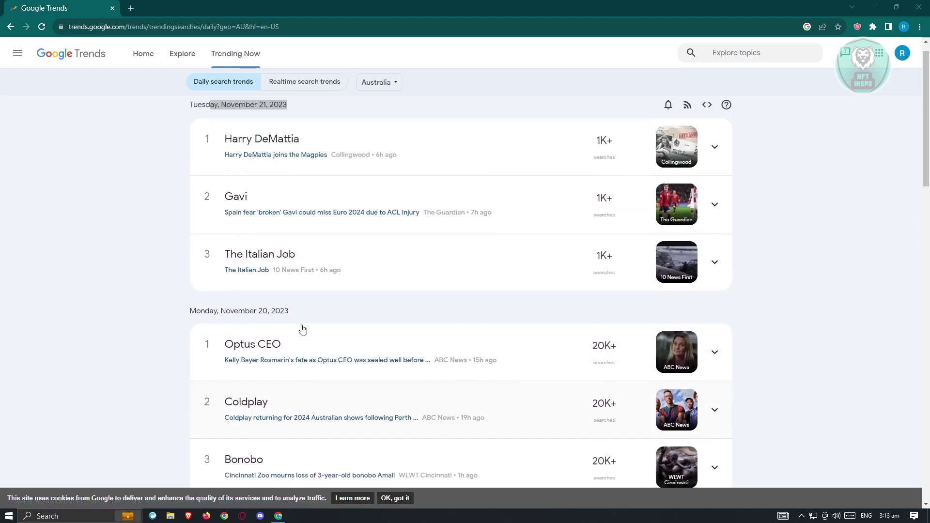
scroll(304, 325, "up", 2)
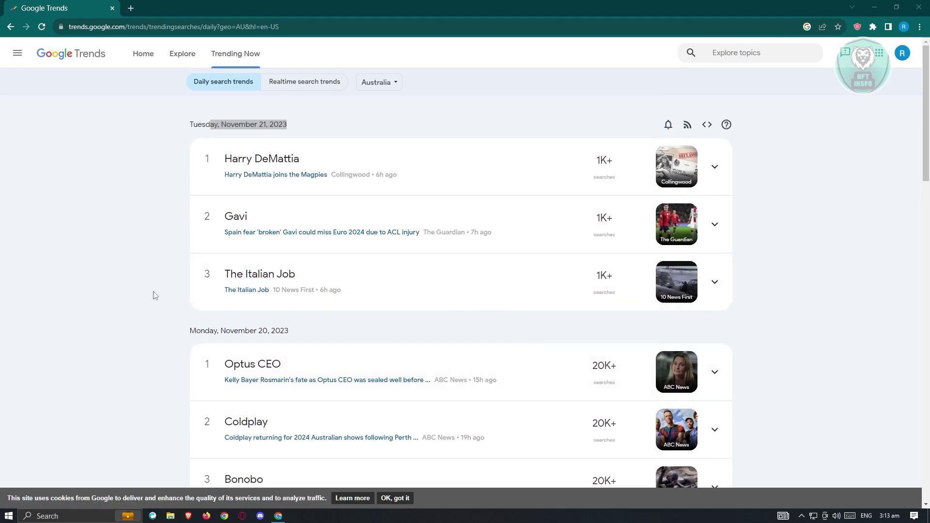
scroll(155, 296, "down", 6)
scroll(134, 326, "up", 6)
left_click(257, 120)
left_click_drag(299, 125, 225, 126)
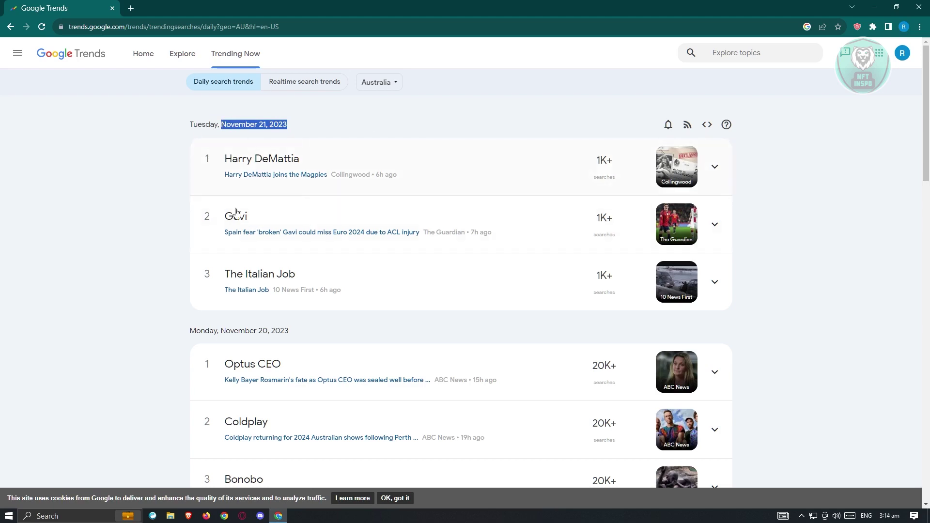
scroll(301, 225, "down", 4)
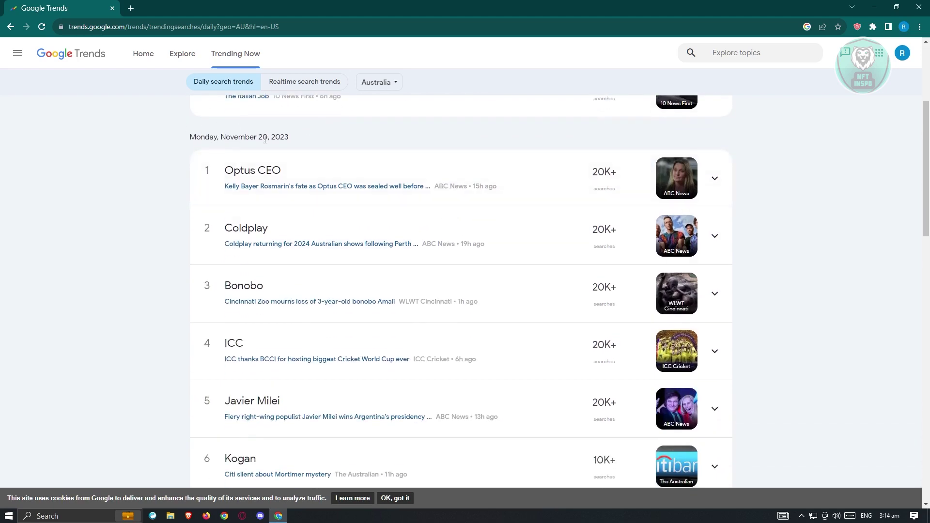
left_click_drag(293, 144, 220, 140)
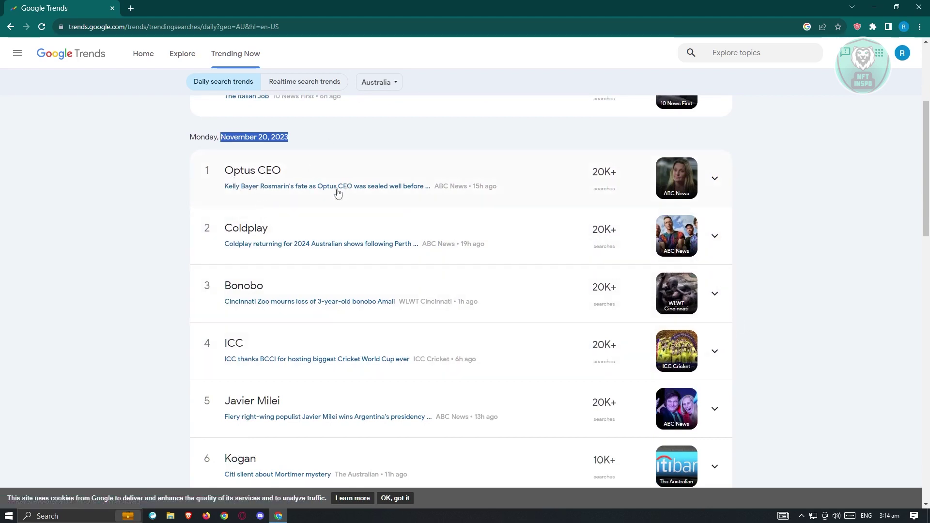
Load more days to reach Sunday, November 19, 2023, led by Cricket World Cup.
scroll(349, 296, "down", 4)
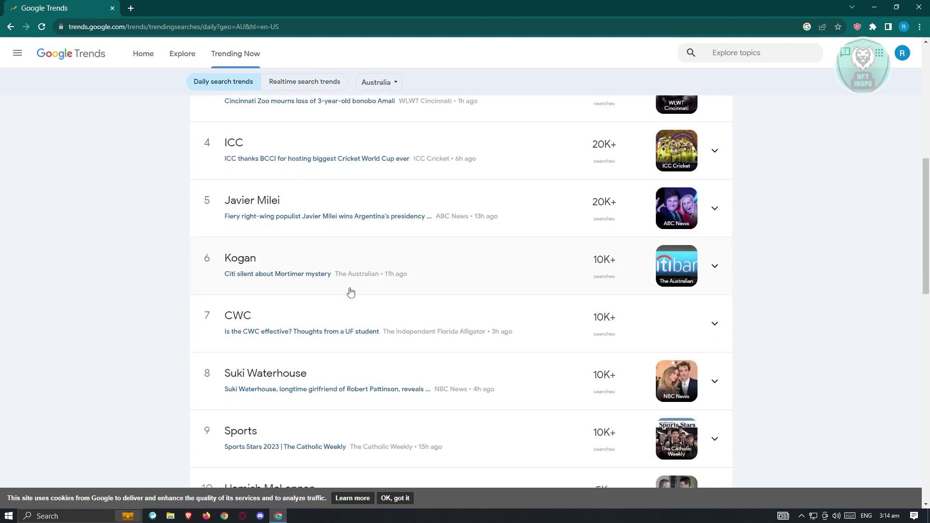
scroll(351, 292, "down", 4)
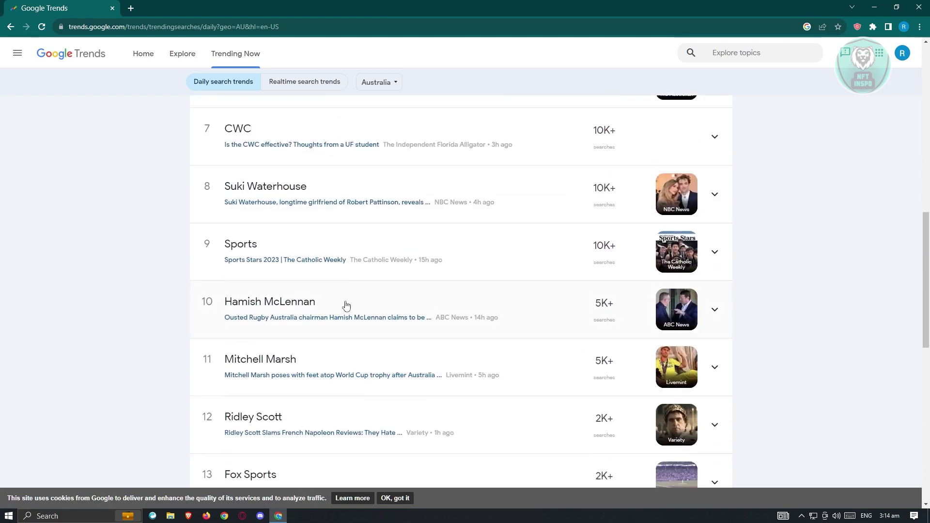
scroll(346, 305, "down", 5)
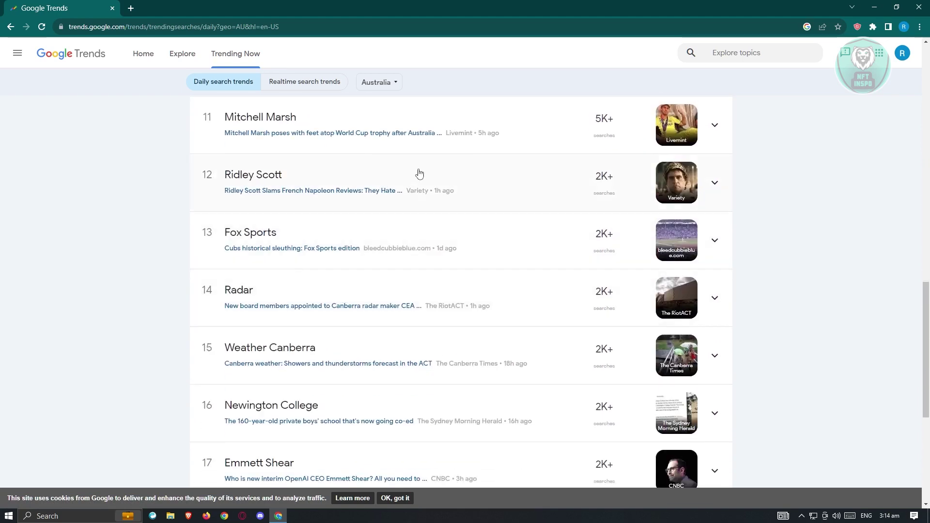
scroll(319, 213, "up", 2)
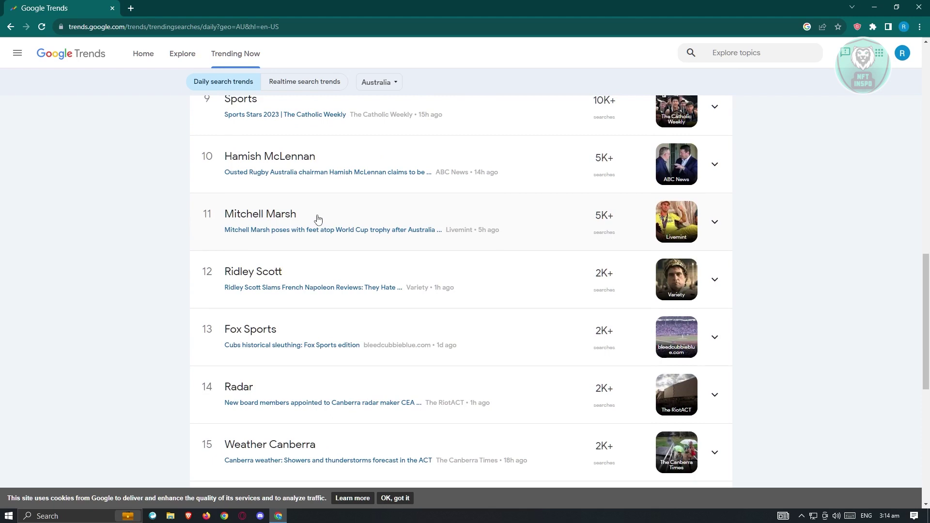
scroll(334, 241, "down", 4)
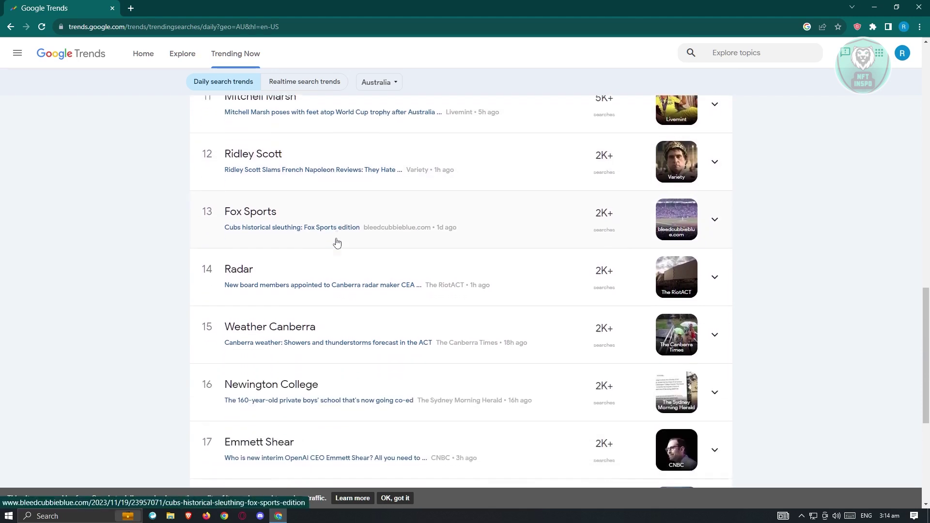
scroll(337, 242, "down", 4)
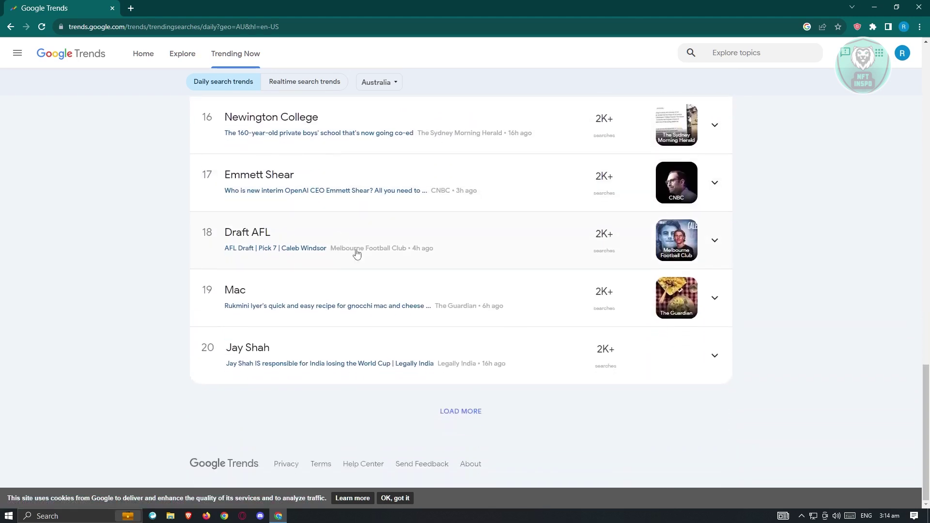
left_click(458, 413)
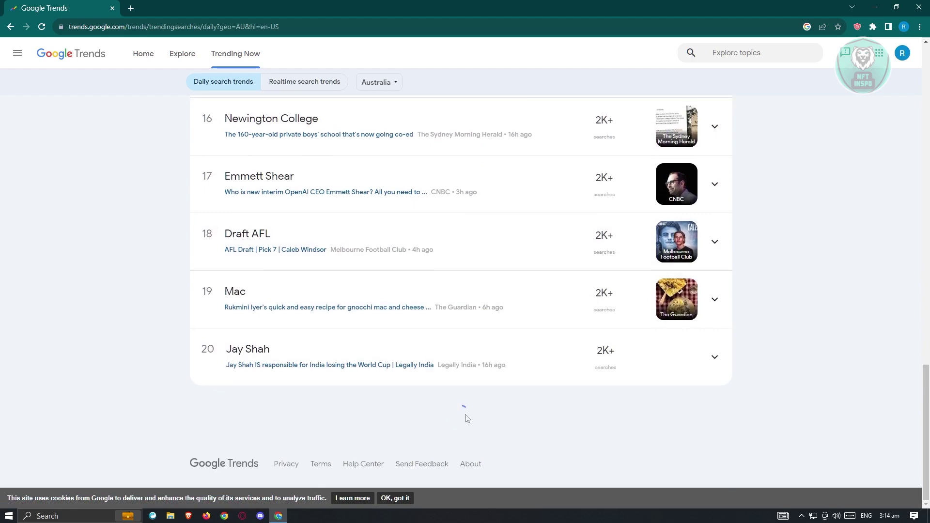
scroll(345, 248, "down", 4)
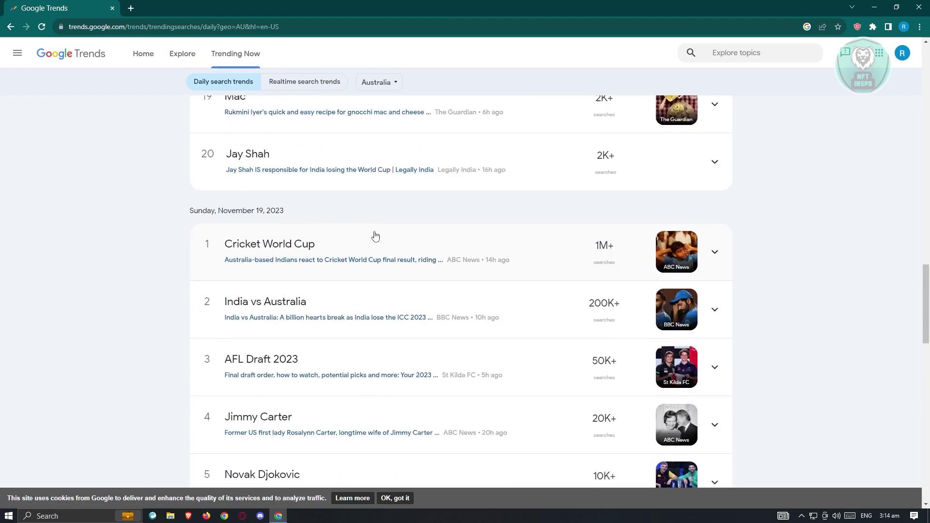
scroll(374, 222, "down", 2)
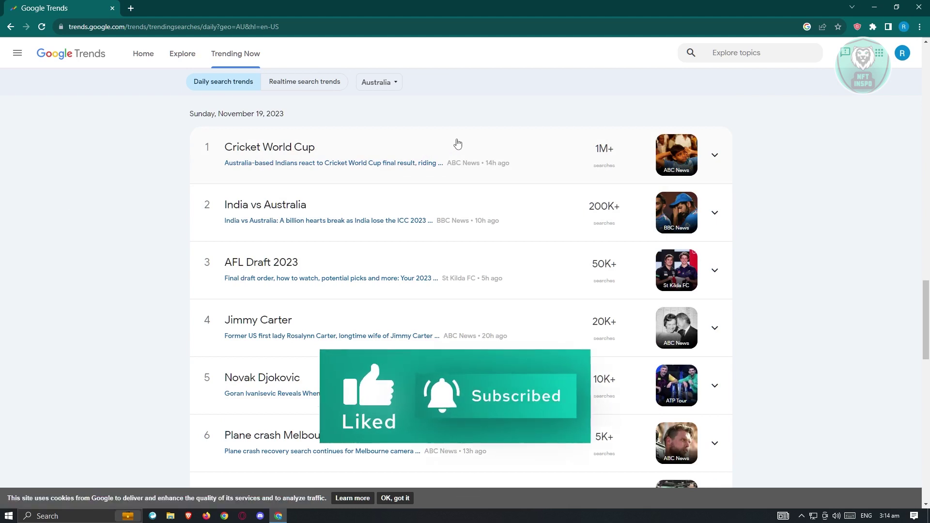
Explore 'world cup' search interest in Australia over the past 12 months.
left_click(181, 56)
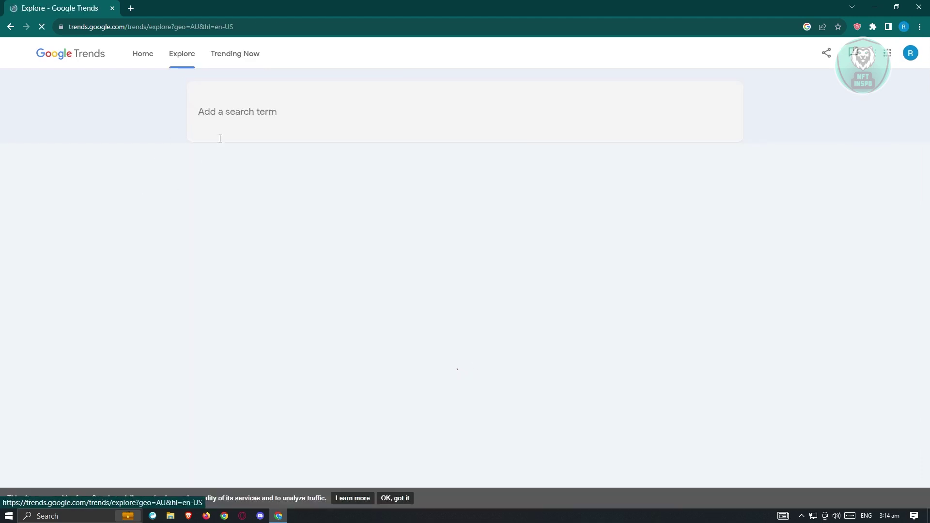
left_click(251, 109)
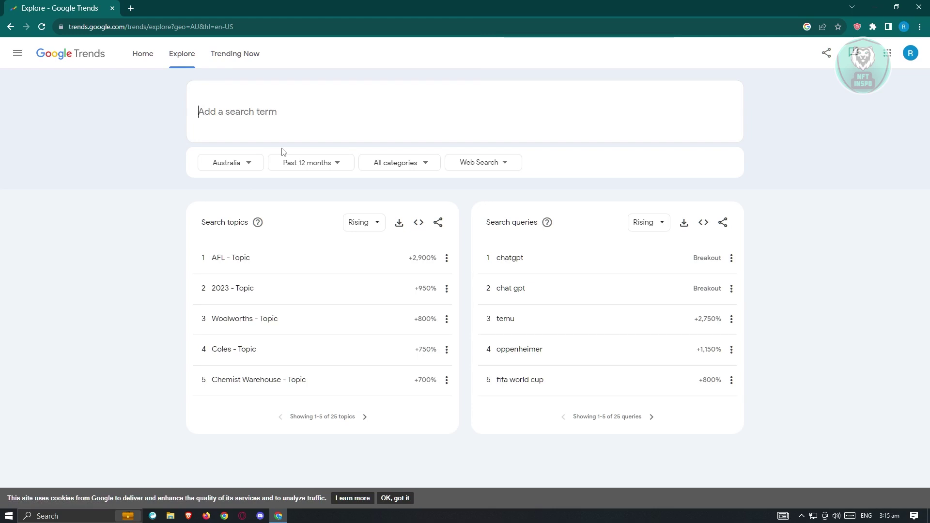
type("world cup")
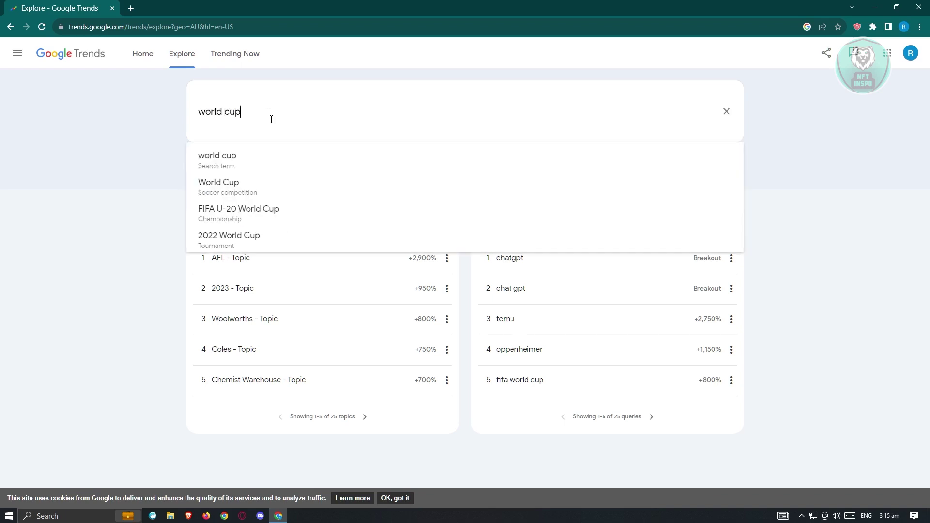
key("Return")
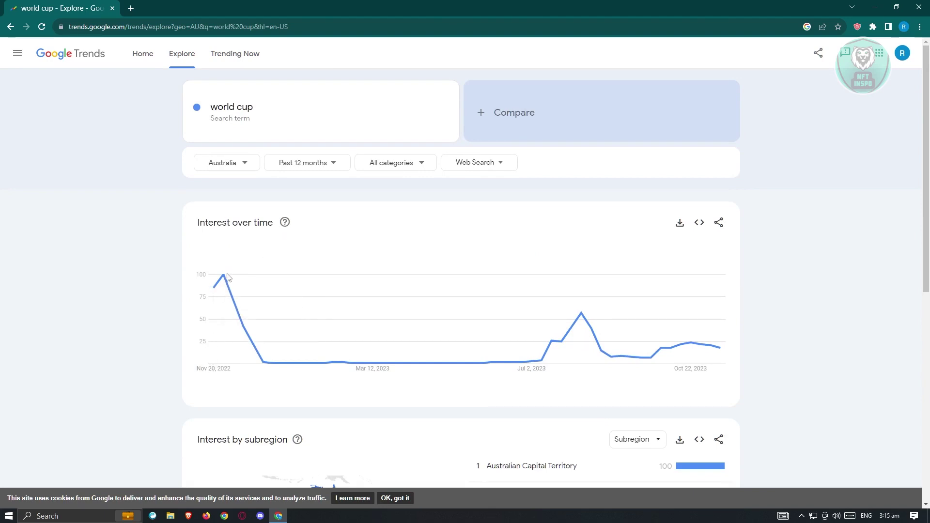
mouse_move(224, 278)
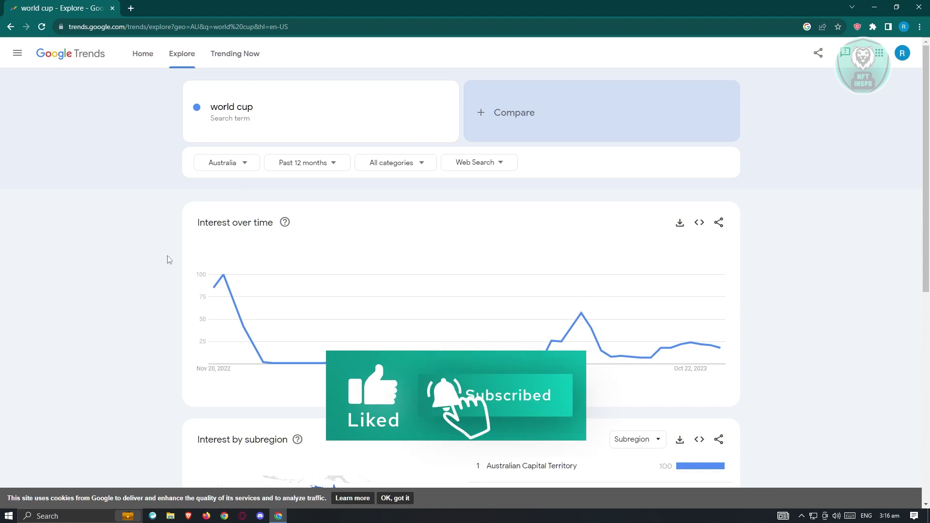
scroll(165, 281, "down", 3)
scroll(164, 300, "up", 3)
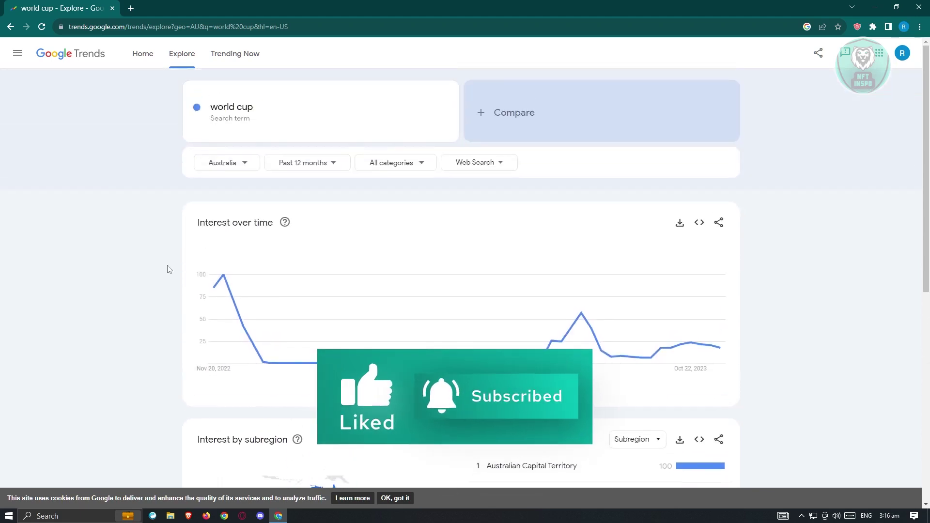
scroll(172, 228, "down", 5)
scroll(250, 183, "down", 1)
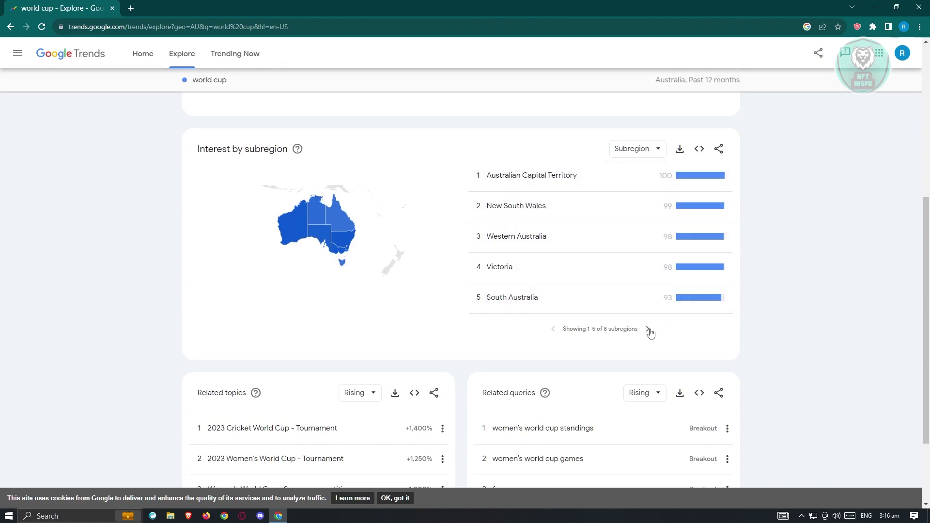
scroll(538, 259, "down", 2)
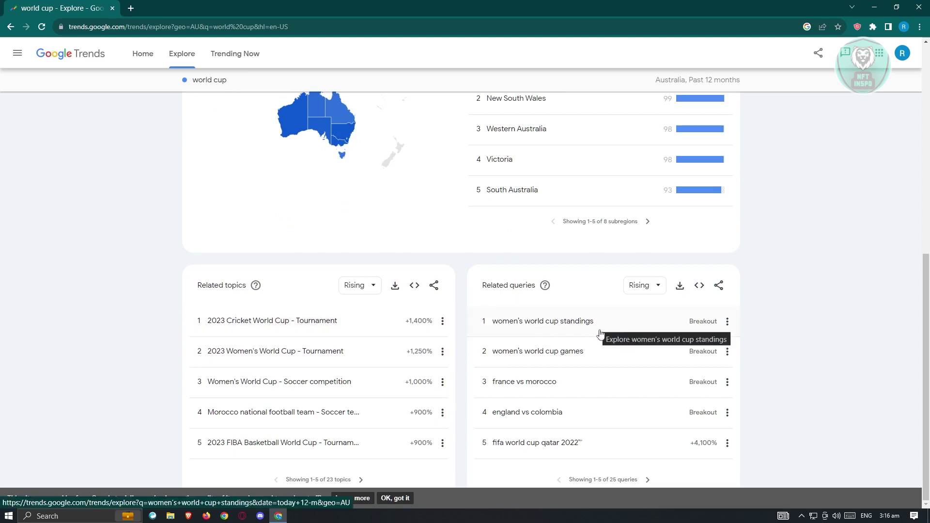
scroll(603, 339, "up", 8)
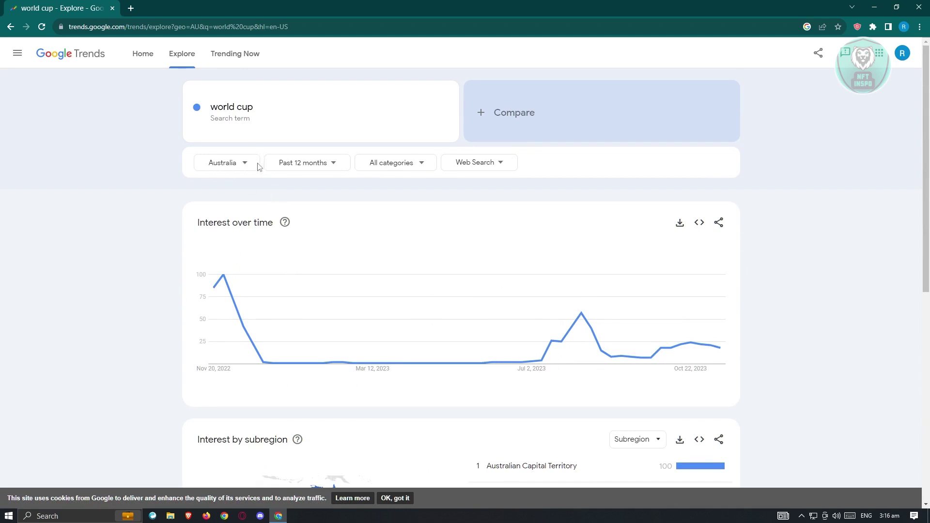
Keep Australia as the country and set the time range to Past hour.
left_click(233, 168)
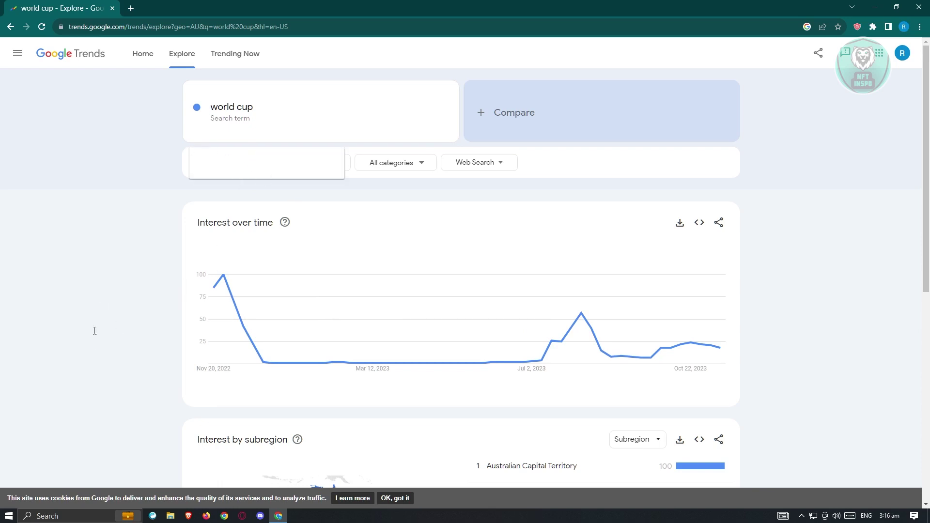
left_click(160, 200)
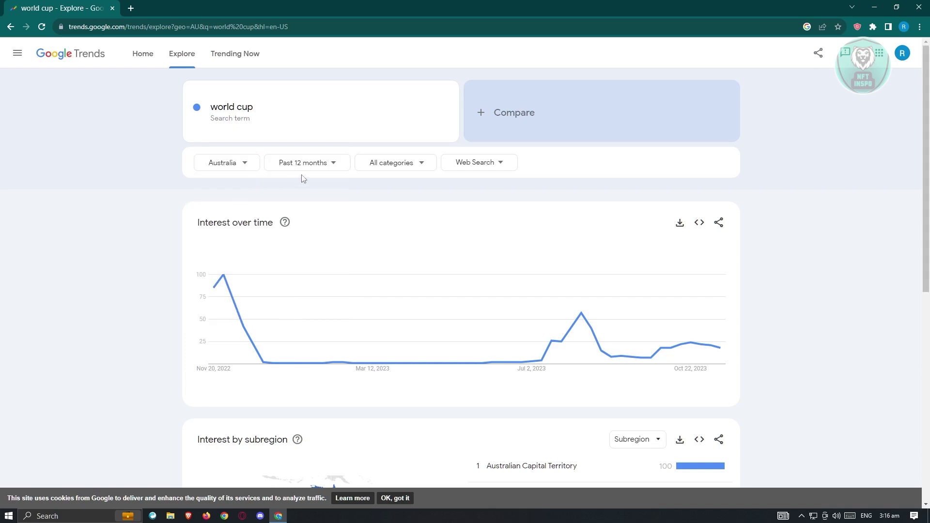
left_click(328, 168)
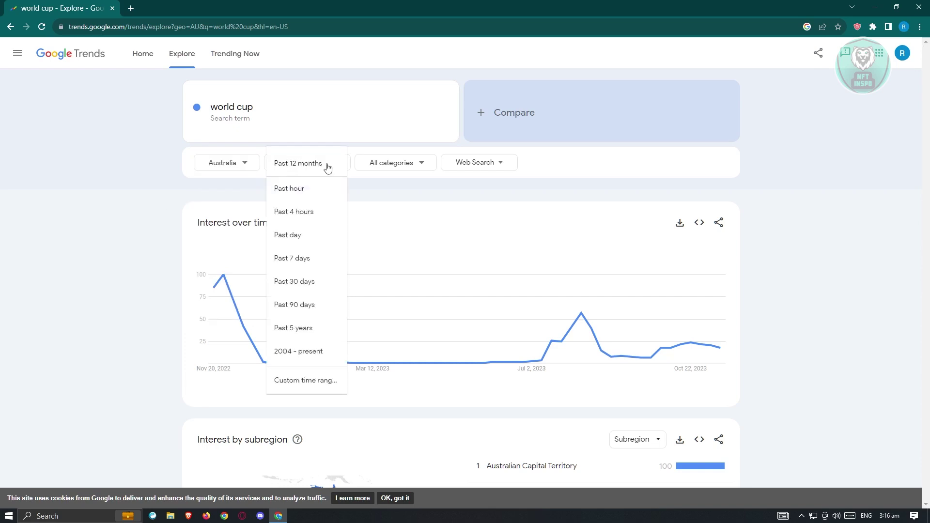
left_click(301, 193)
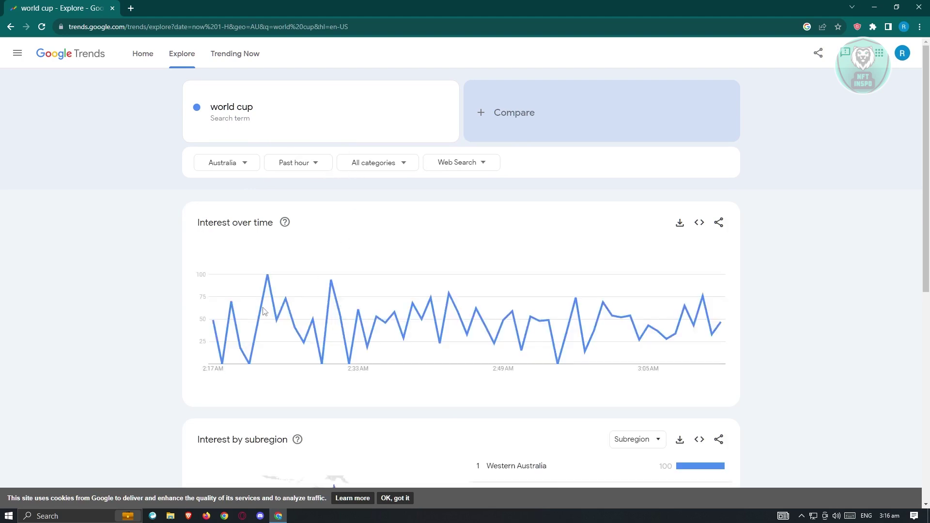
mouse_move(267, 279)
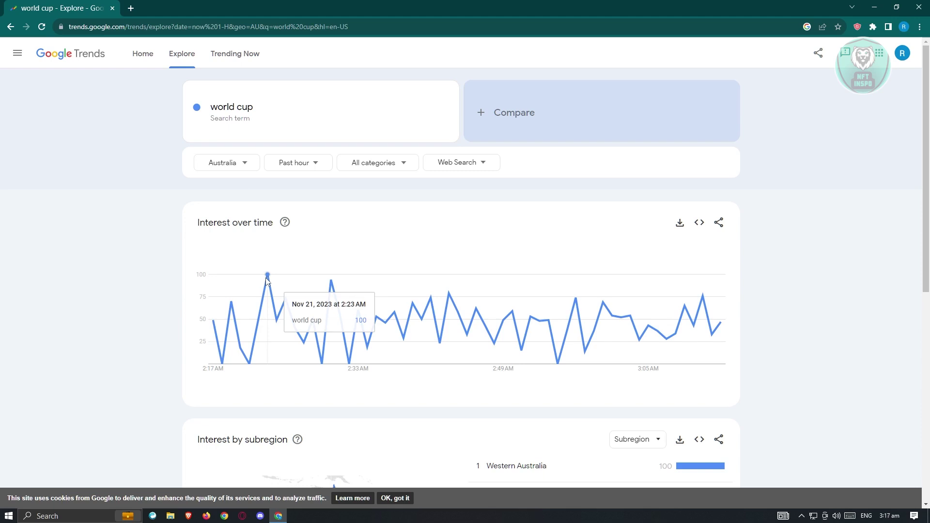
Keep all categories and change the search source from Web Search to Google Shopping.
left_click(404, 167)
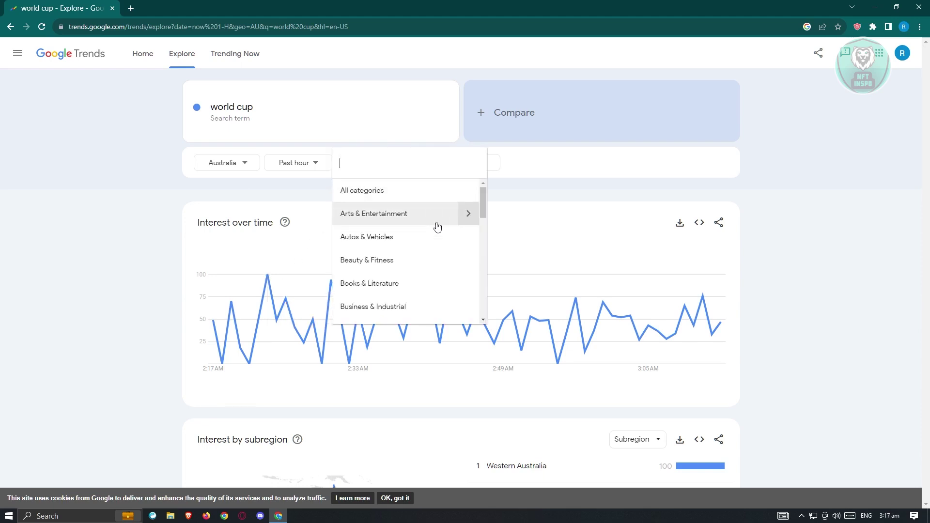
left_click(544, 191)
left_click(468, 165)
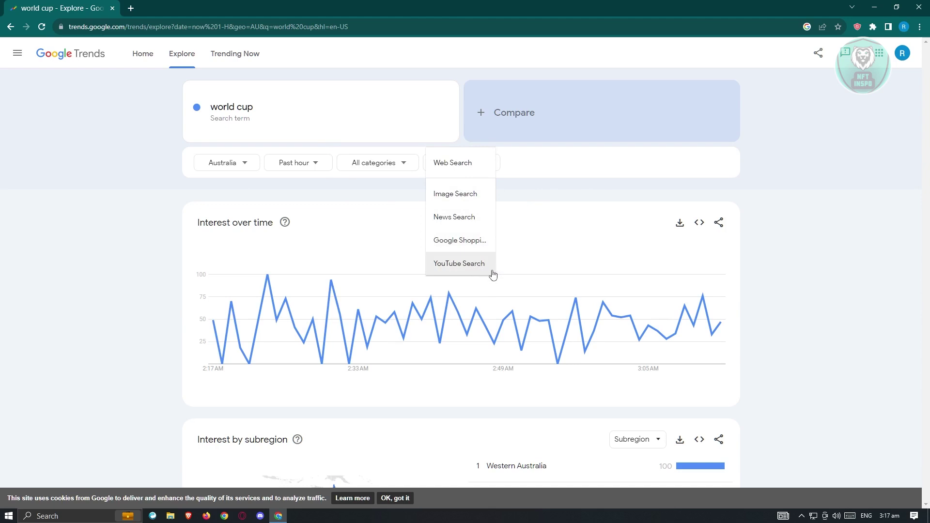
left_click(477, 246)
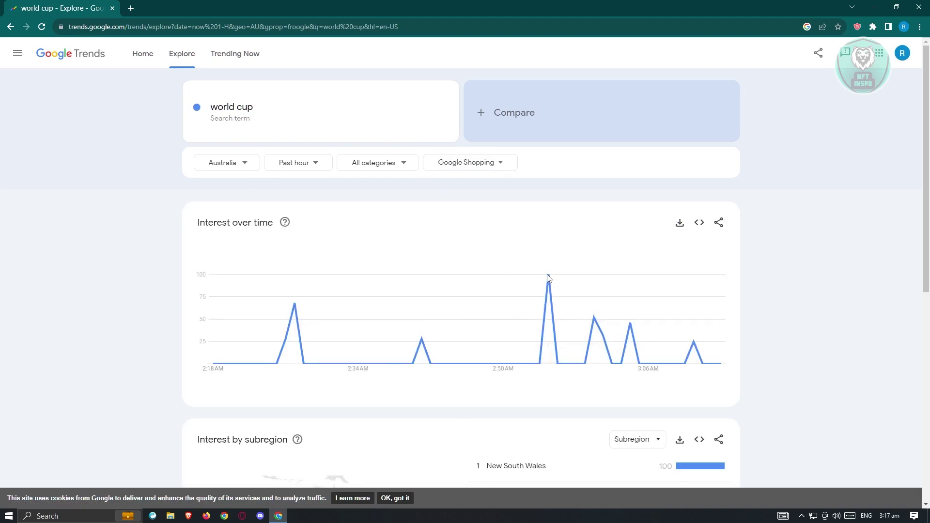
mouse_move(548, 278)
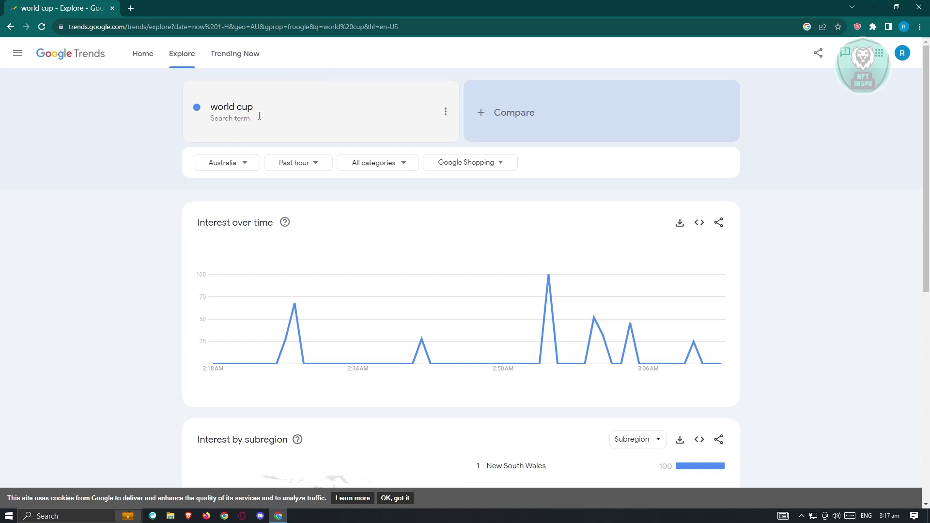
Add 'cartoons' as a comparison search term alongside 'world cup'.
left_click(499, 119)
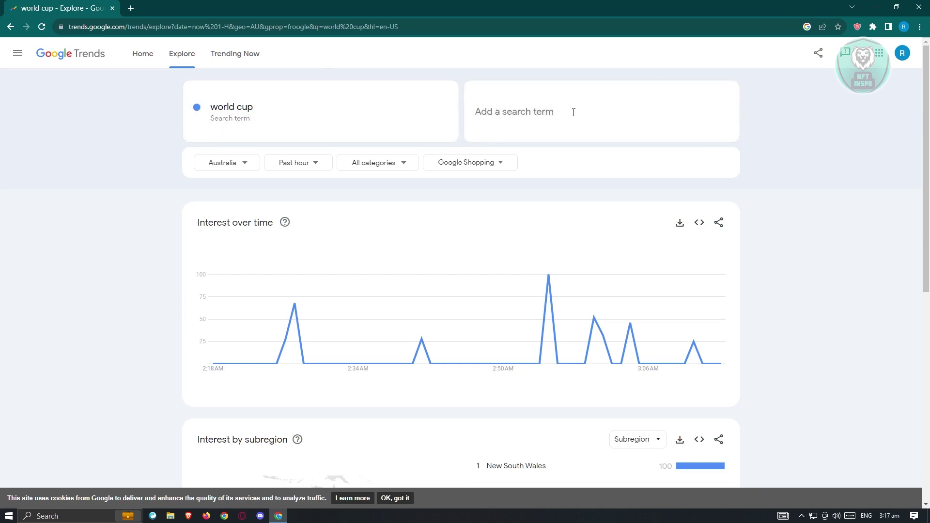
type("cartton")
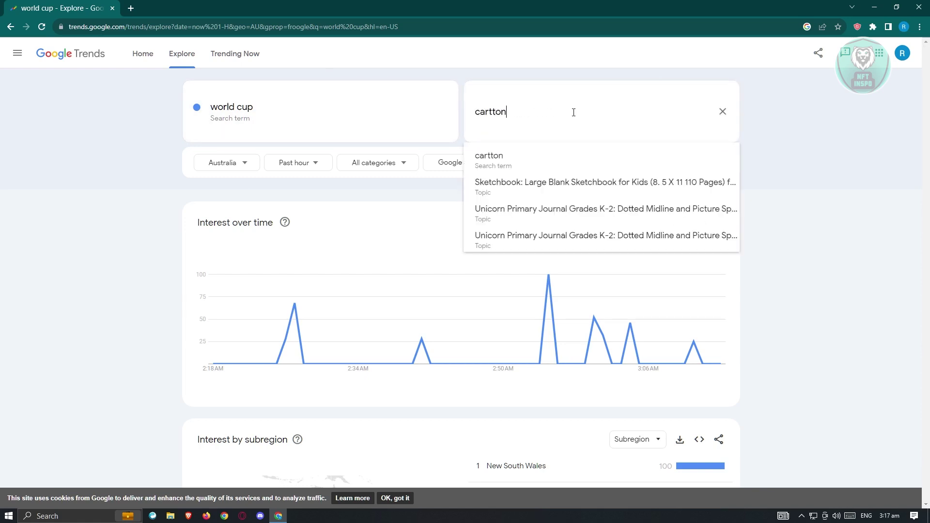
key("BackSpace")
key("BackSpace")
key("BackSpace")
type("oo")
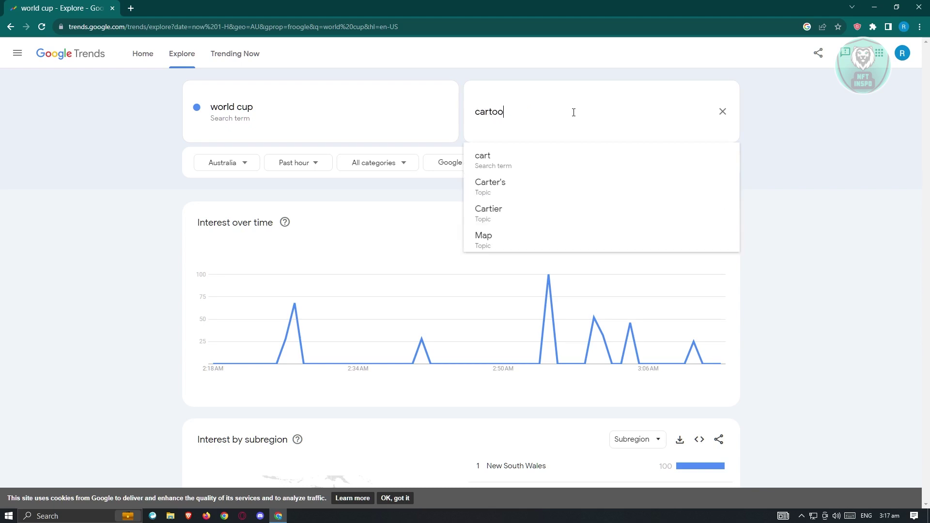
type("ns")
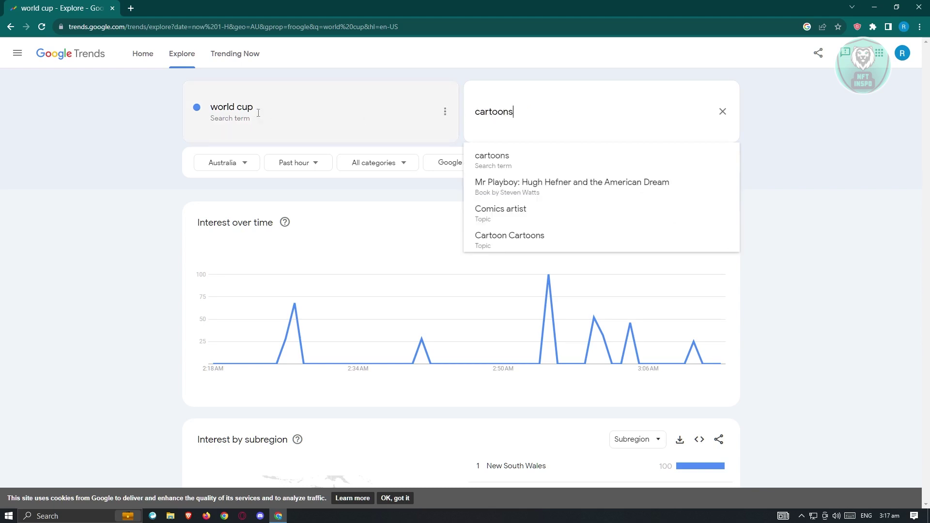
left_click(563, 158)
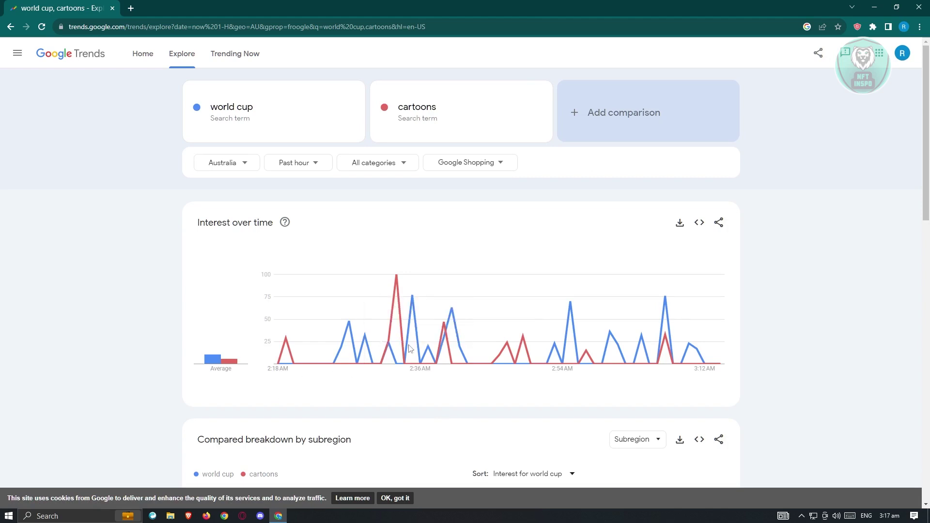
mouse_move(411, 300)
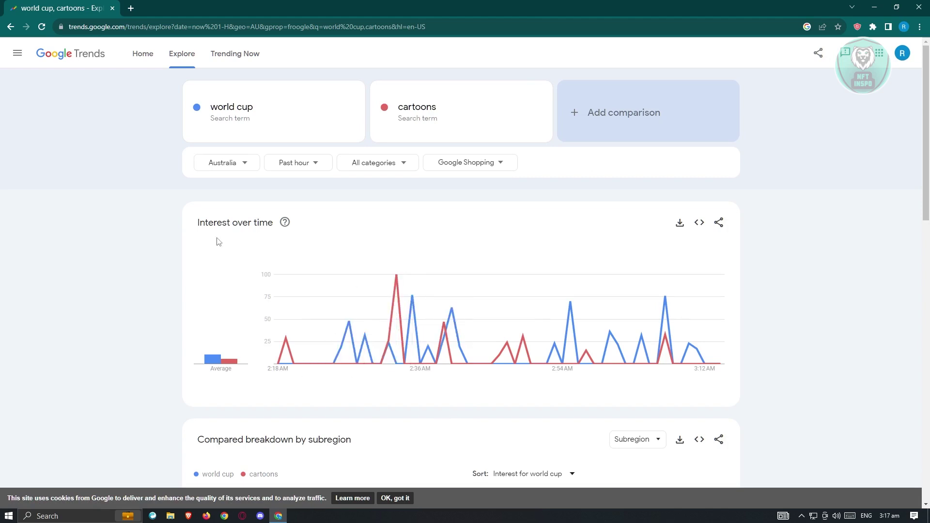